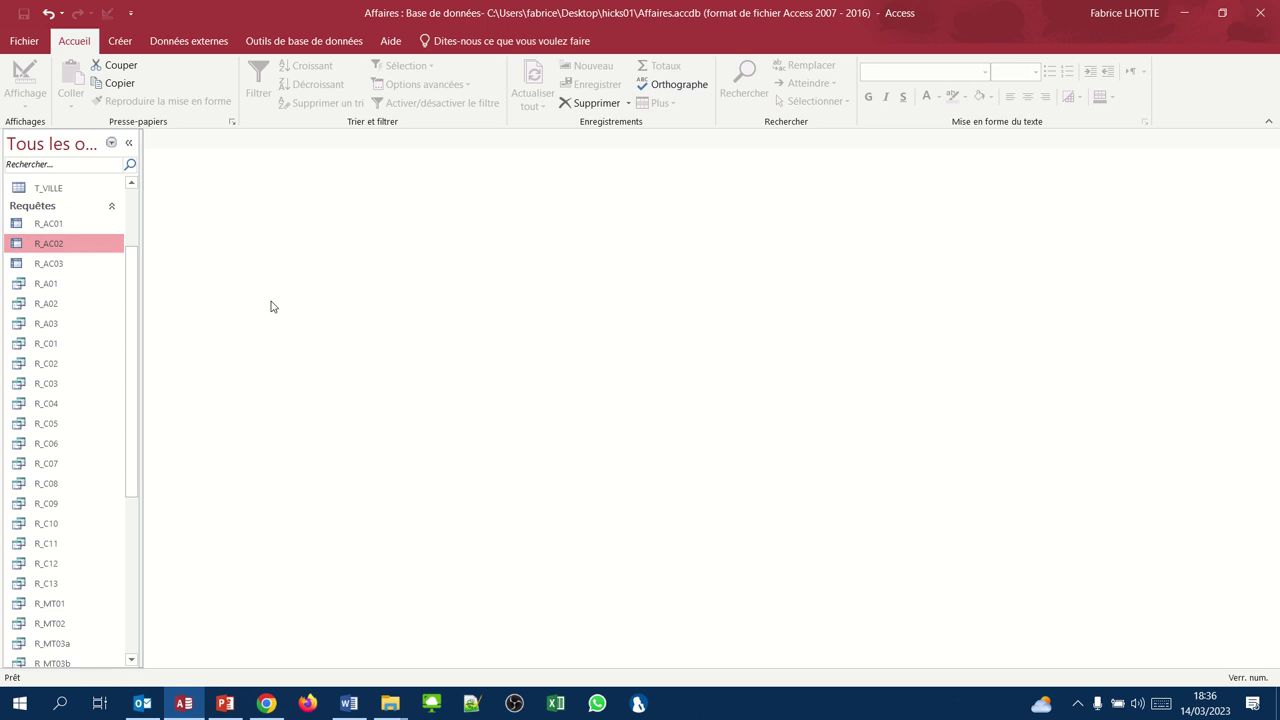
Create a new query in design view based on the T_AFFAIRE table.
{"action": "left_click", "coordinate": [120, 42]}
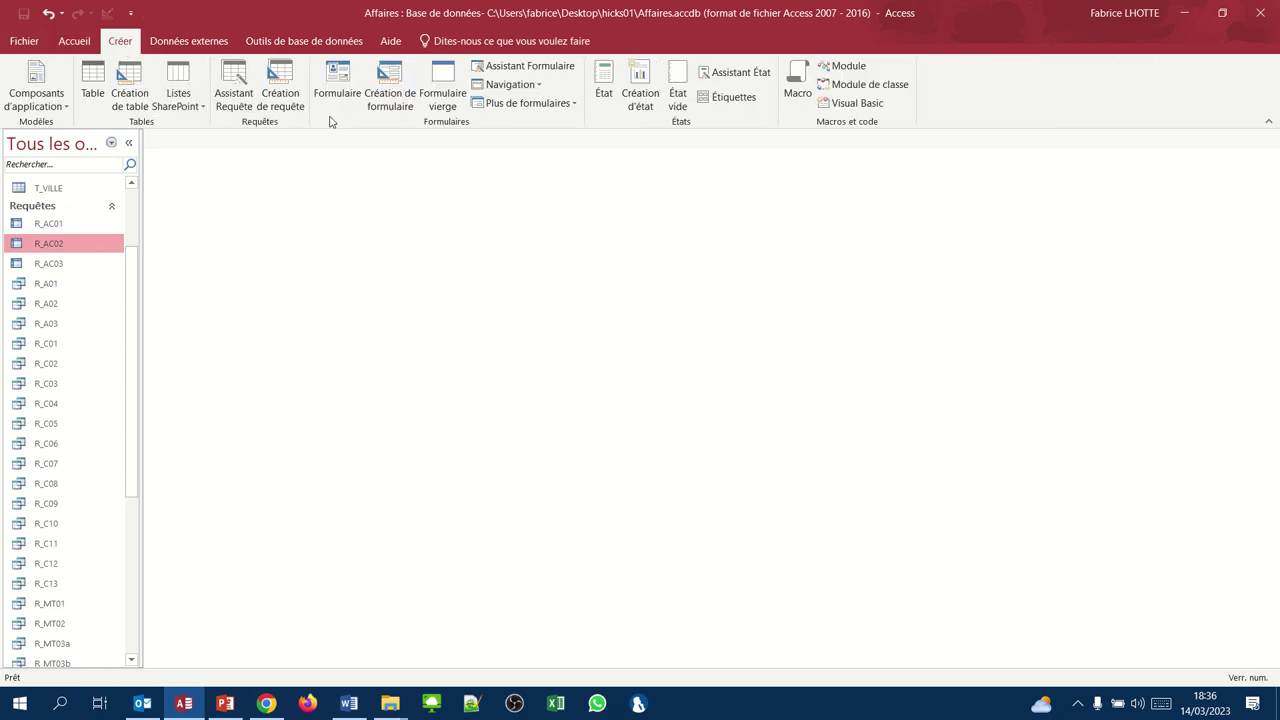
{"action": "left_click", "coordinate": [283, 98]}
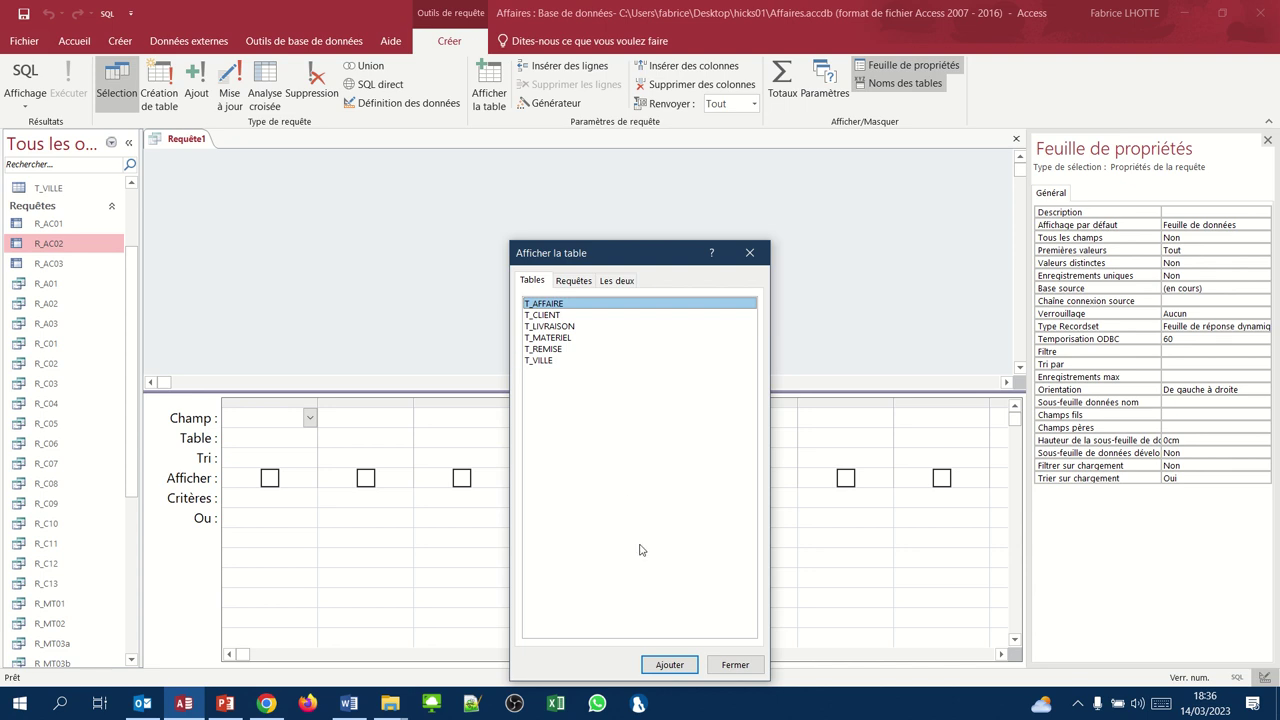
{"action": "left_click", "coordinate": [660, 667]}
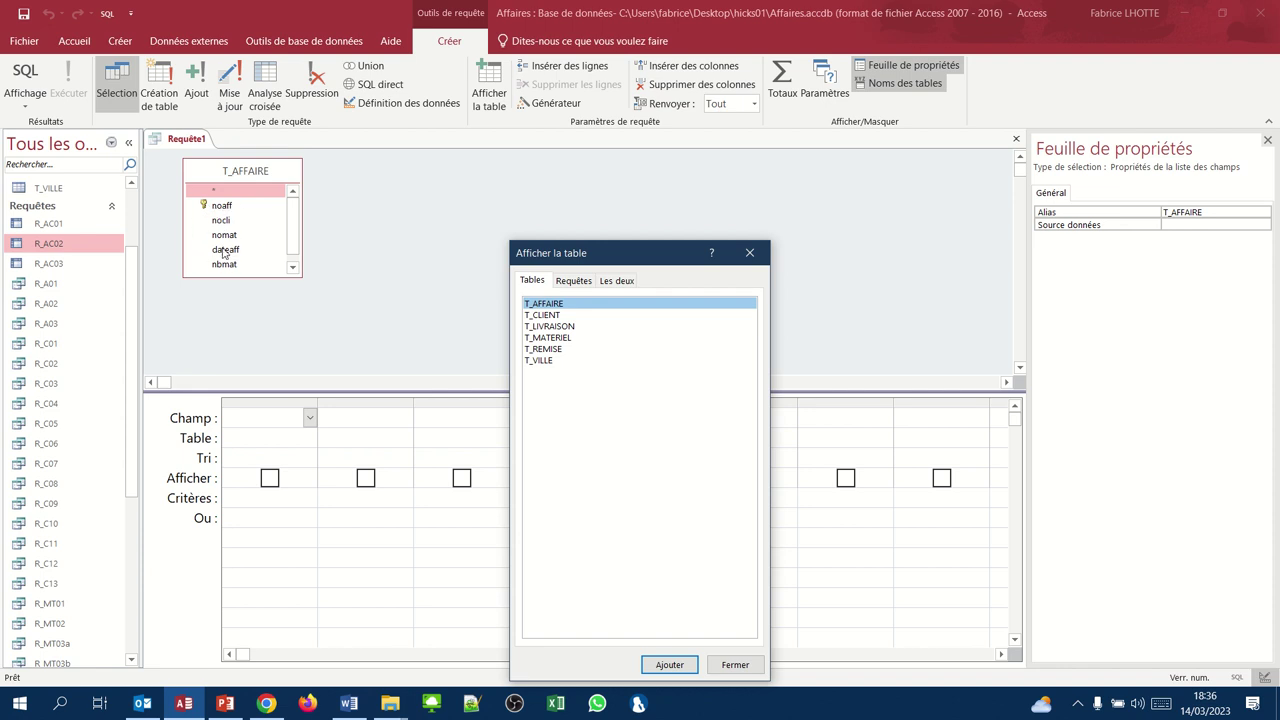
{"action": "left_click", "coordinate": [737, 673]}
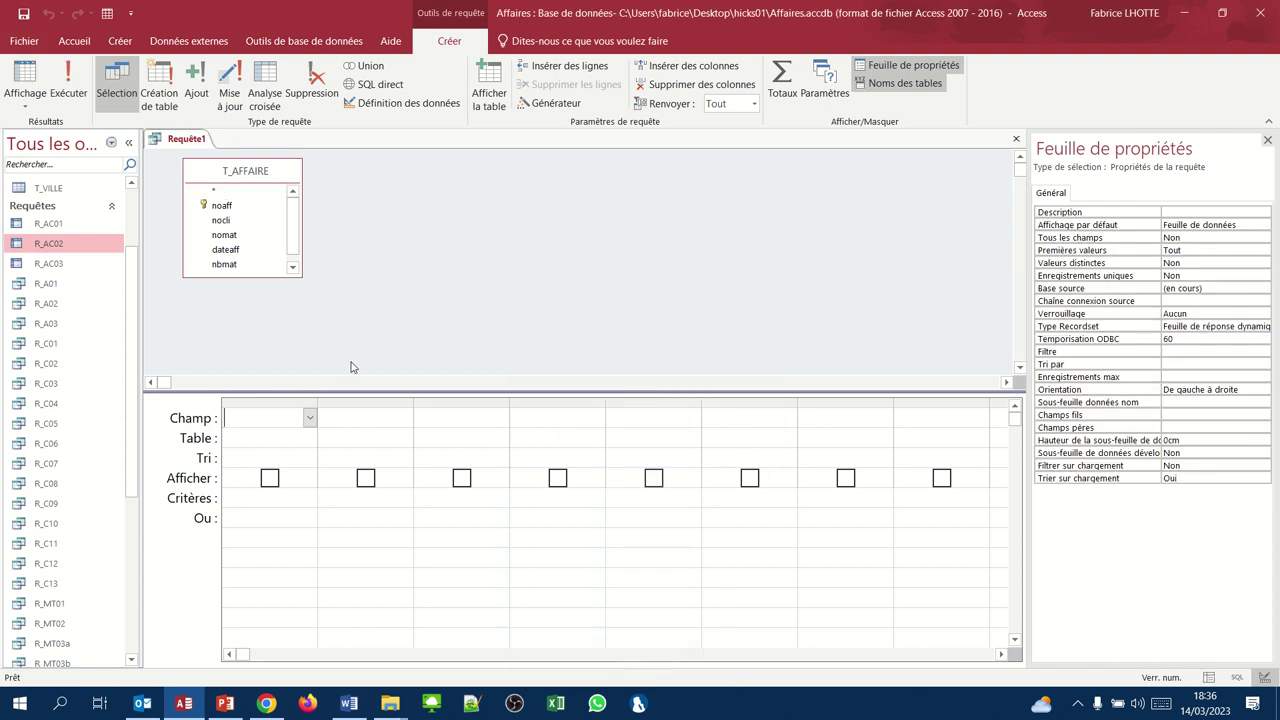
Add the nocli, noaff and dateaff fields to the query grid and preview the records before returning to the design.
{"action": "double_click", "coordinate": [249, 224]}
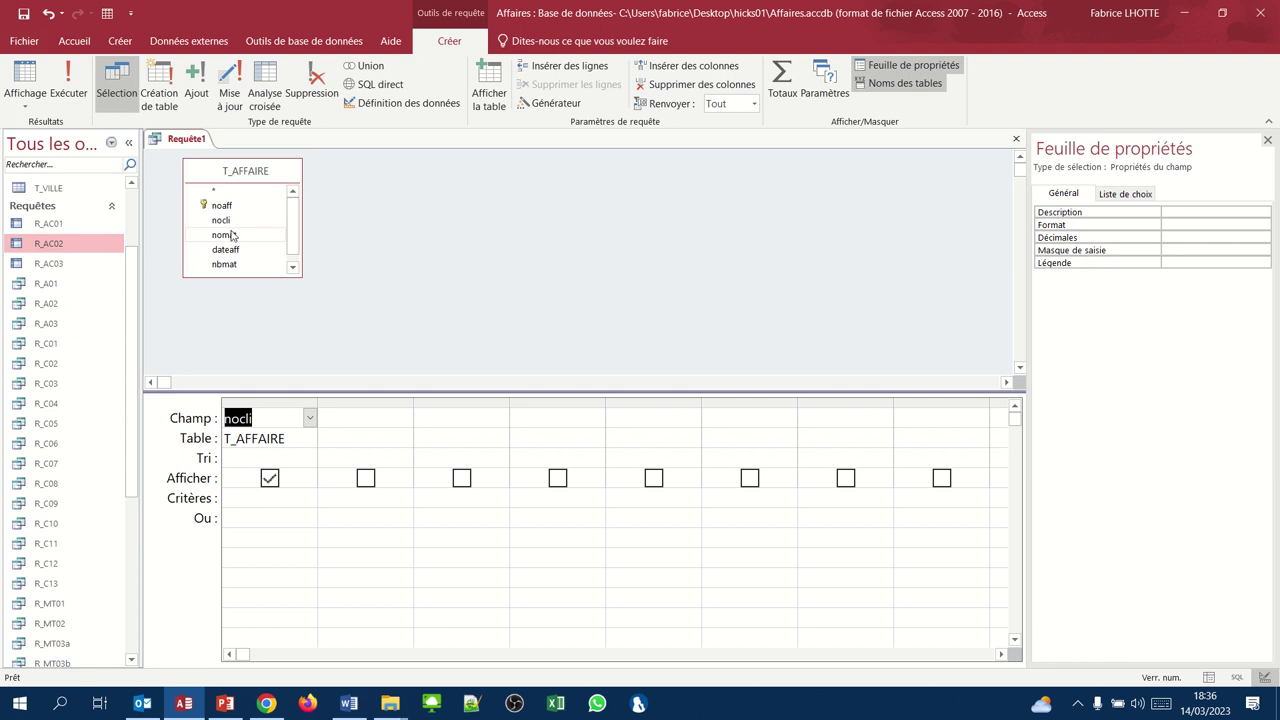
{"action": "double_click", "coordinate": [226, 206]}
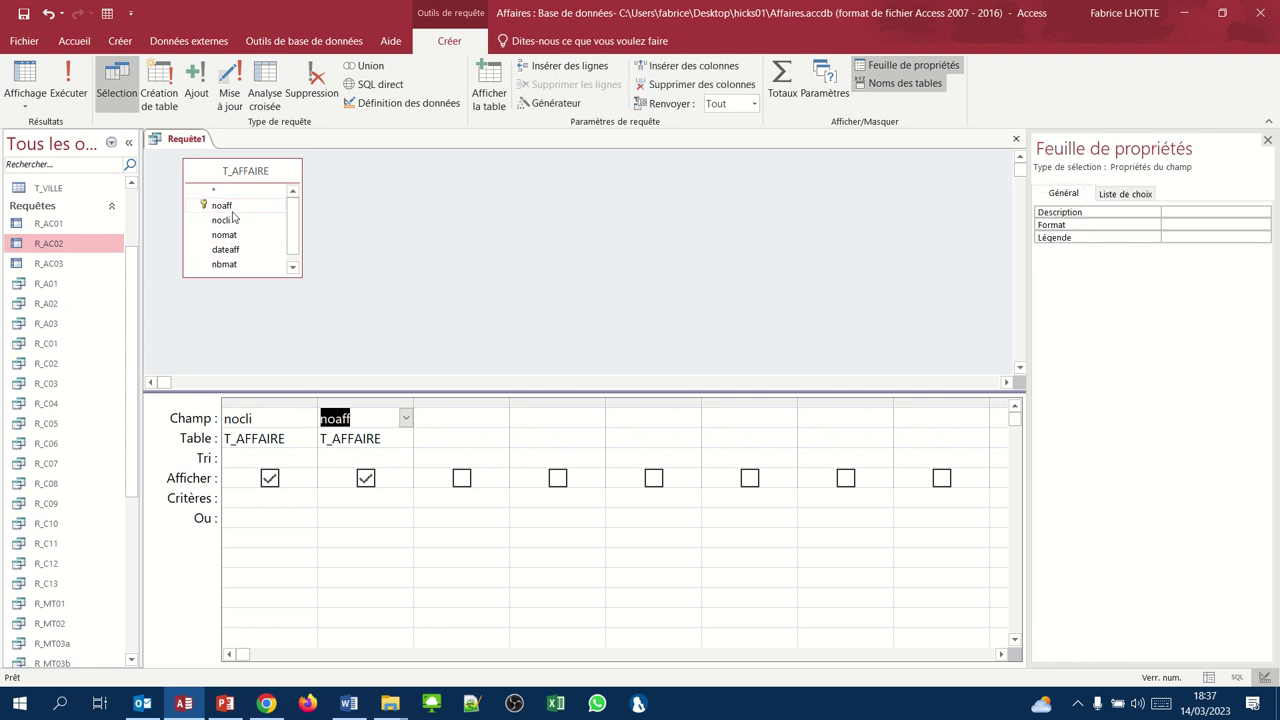
{"action": "double_click", "coordinate": [230, 250]}
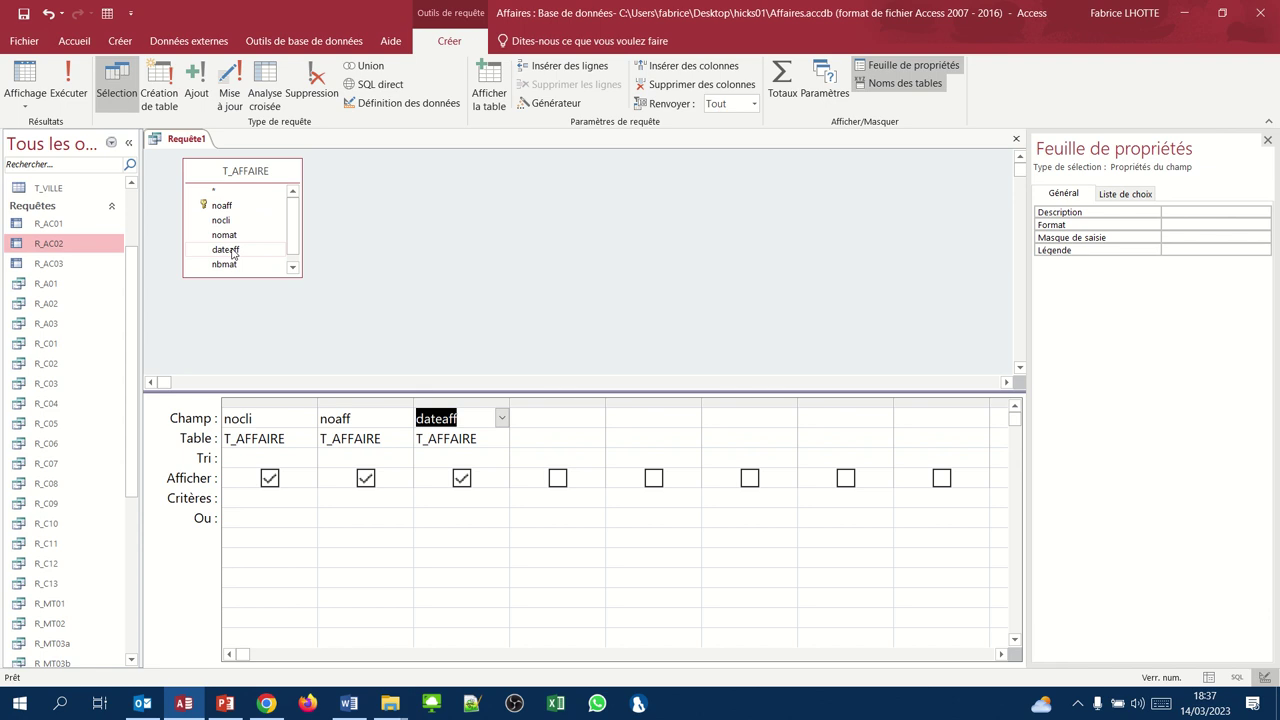
{"action": "left_click", "coordinate": [26, 82]}
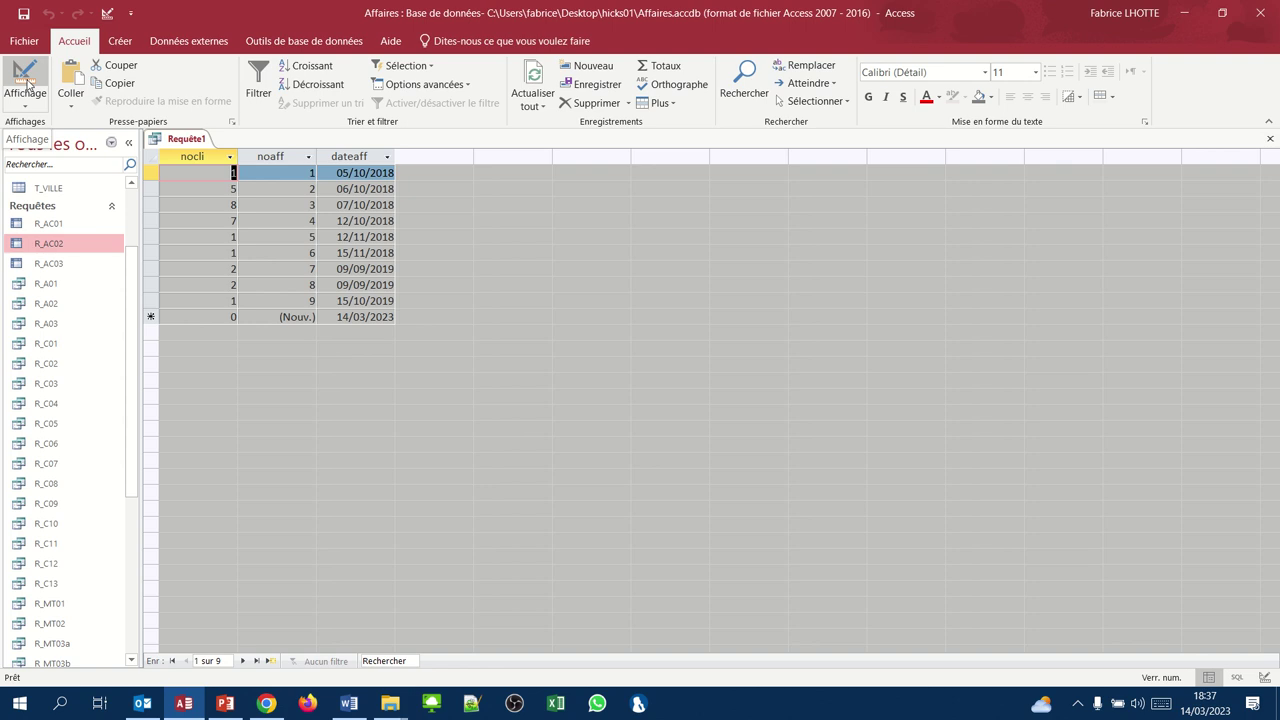
{"action": "left_click", "coordinate": [27, 84]}
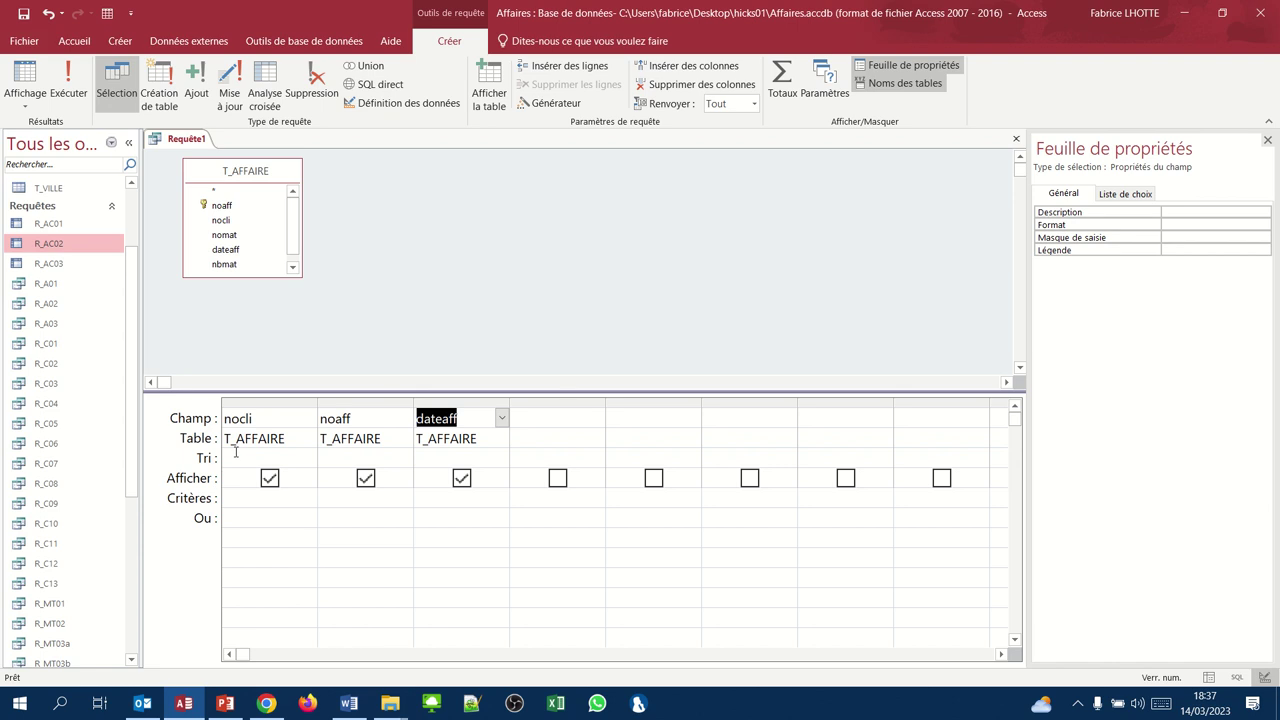
Enter a fixed client number as the criterion for nocli, preview the filtered records and return to the design.
{"action": "left_click", "coordinate": [249, 502]}
{"action": "type", "text": "1"}
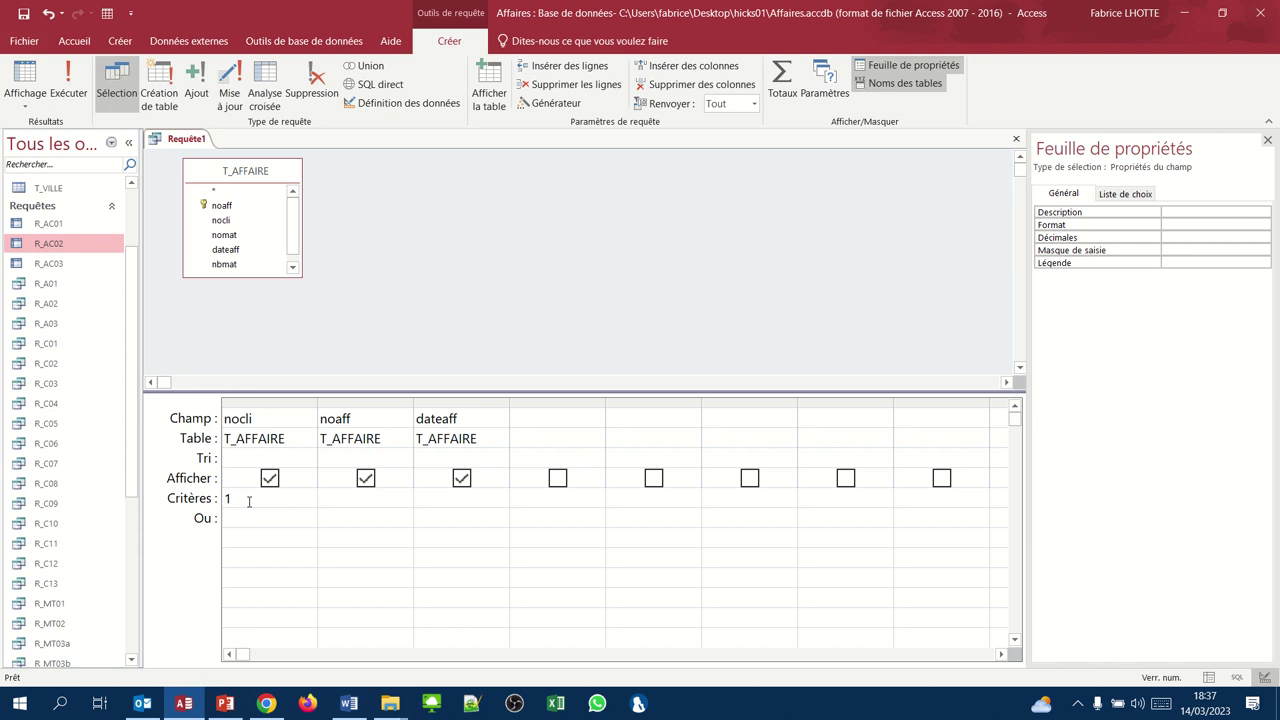
{"action": "key", "text": "Tab"}
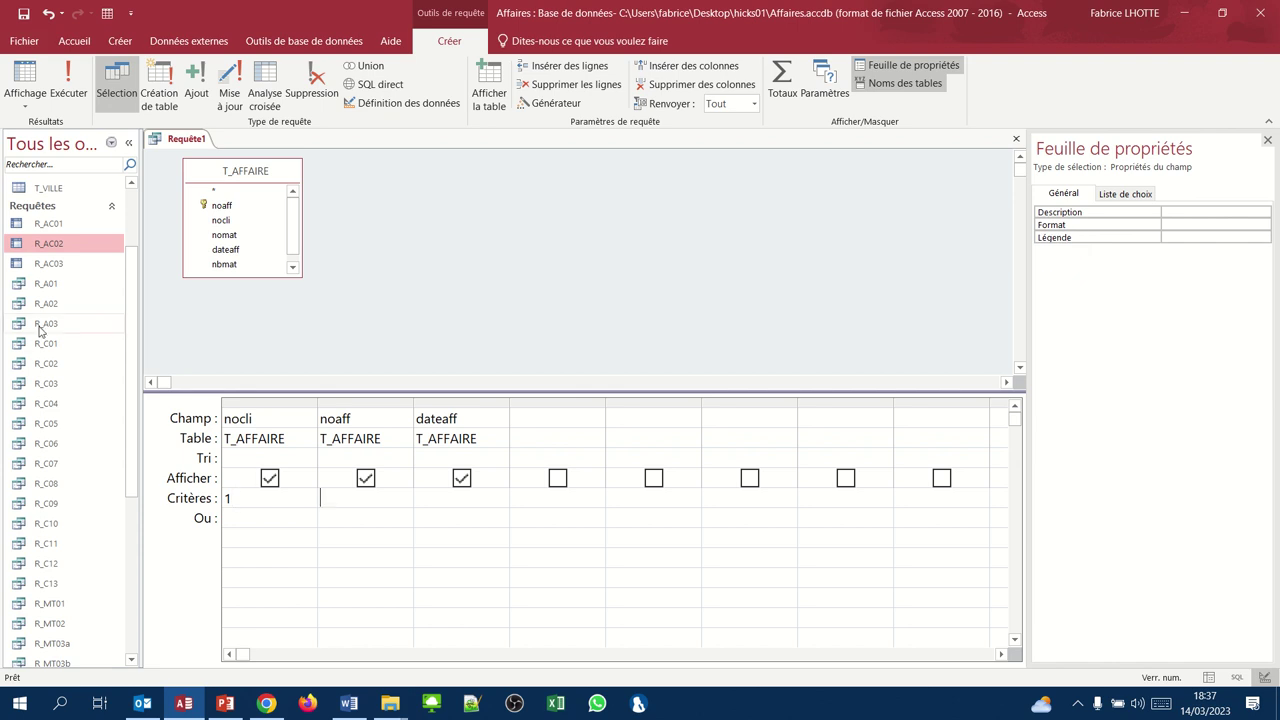
{"action": "left_click", "coordinate": [24, 82]}
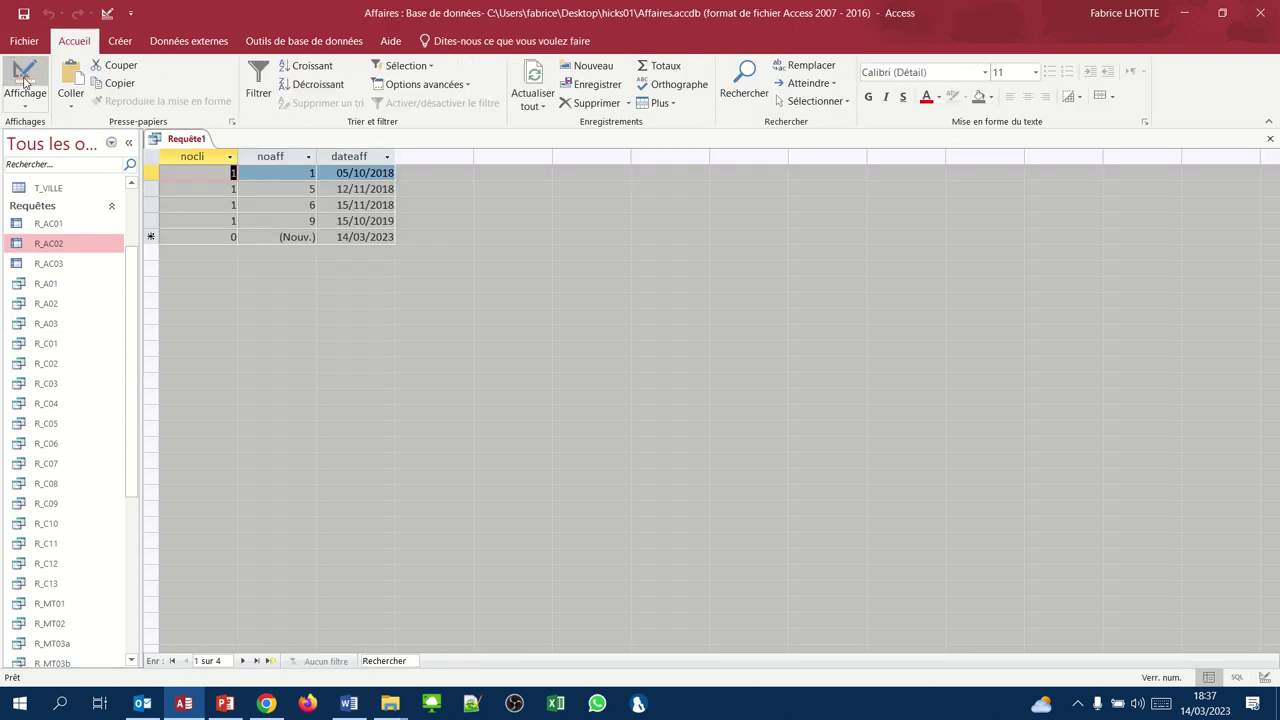
{"action": "left_click", "coordinate": [24, 82]}
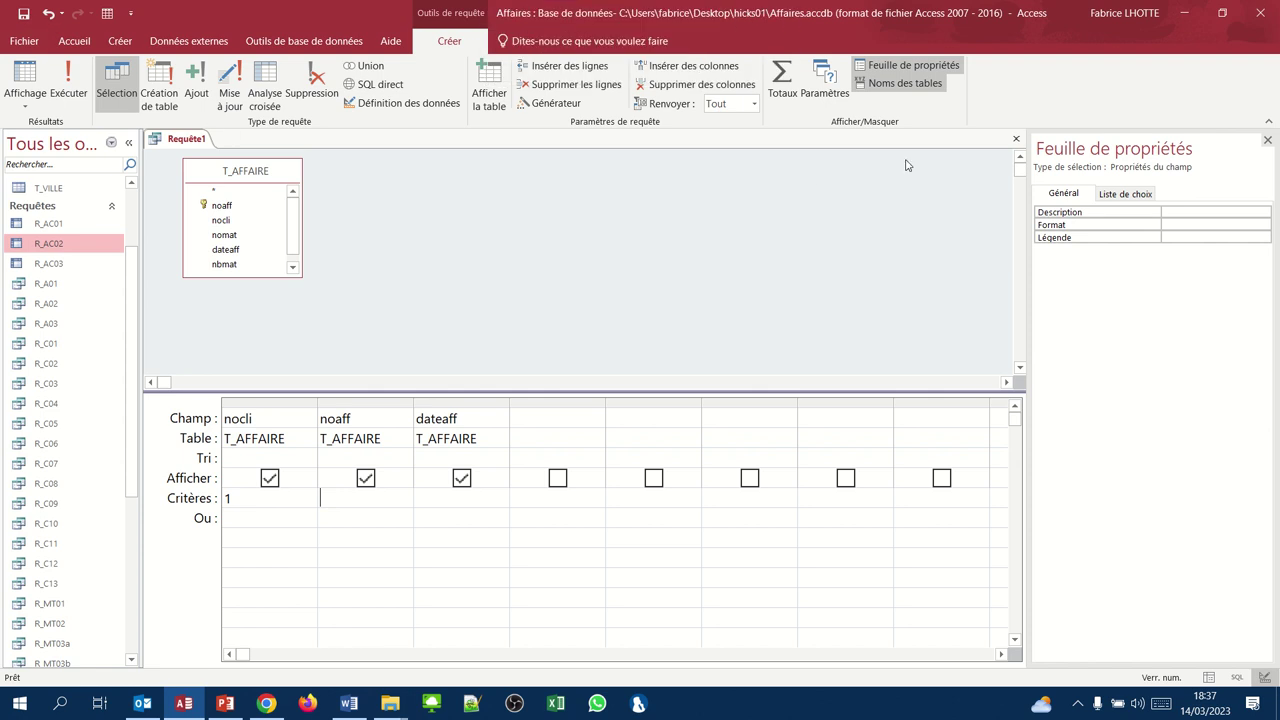
Close the query and save it as R_P01.
{"action": "left_click", "coordinate": [1016, 139]}
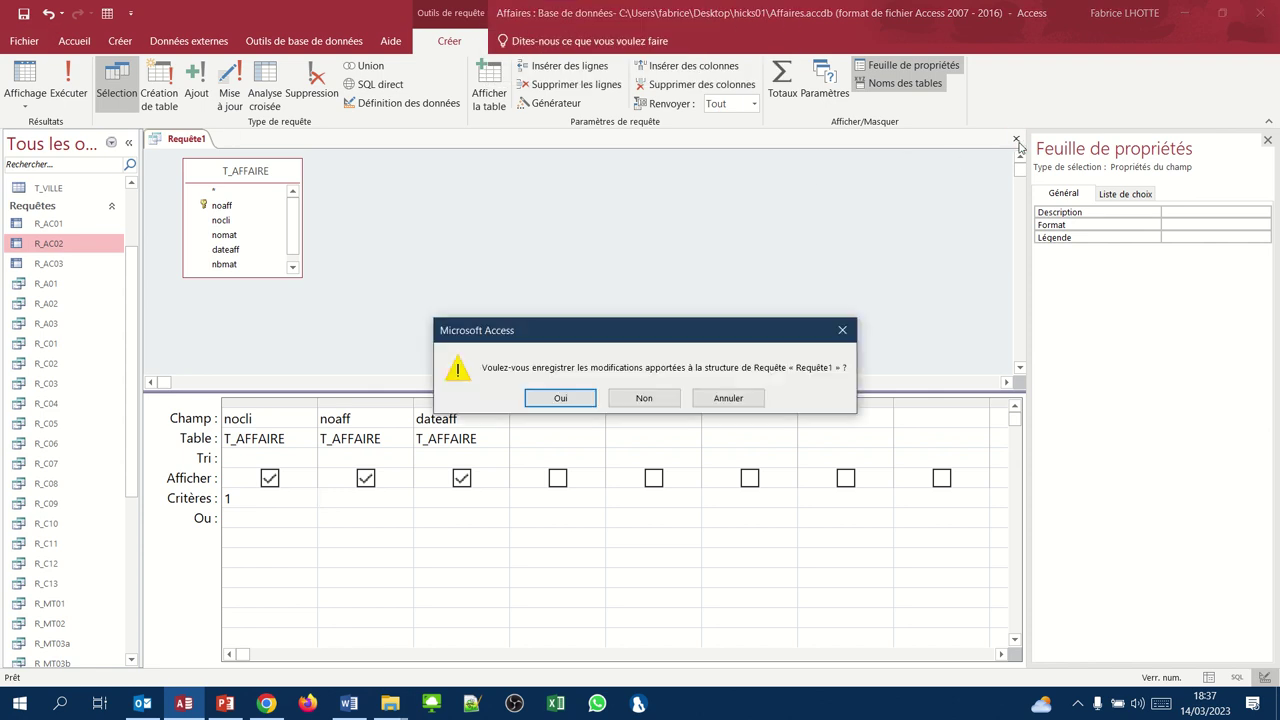
{"action": "key", "text": "Return"}
{"action": "type", "text": "R"}
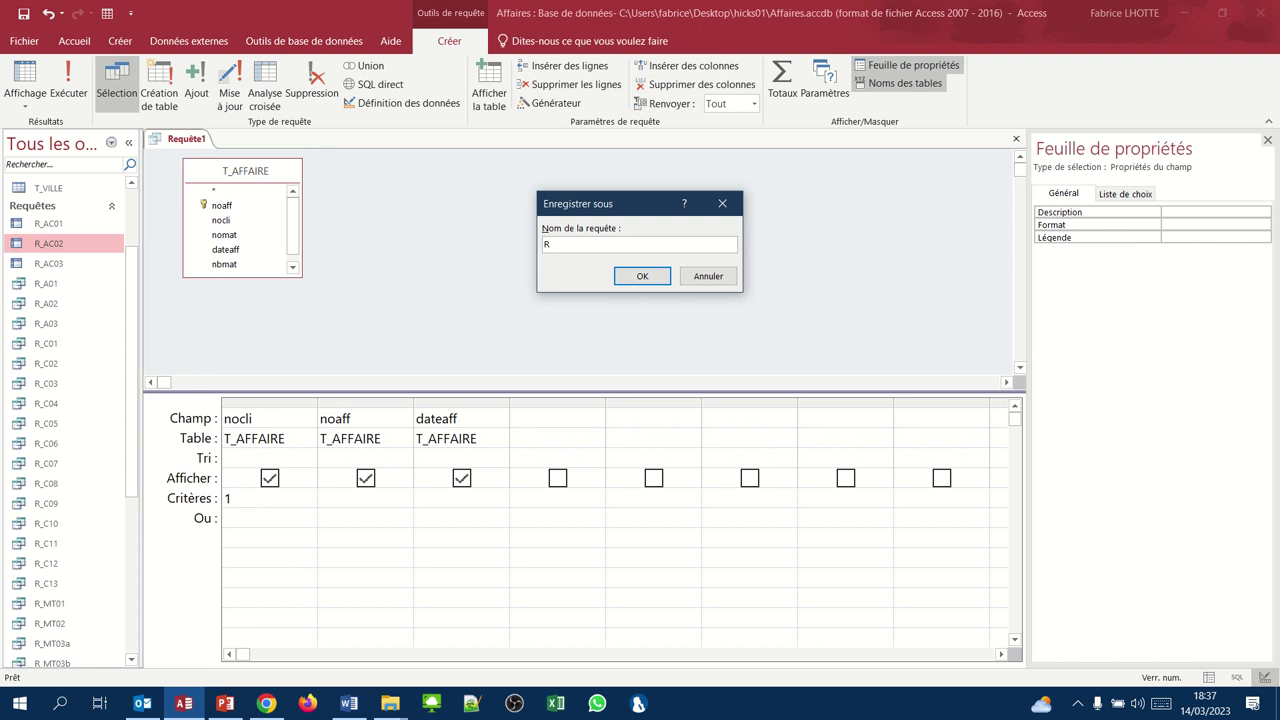
{"action": "type", "text": "_AC04"}
{"action": "key", "text": "Return"}
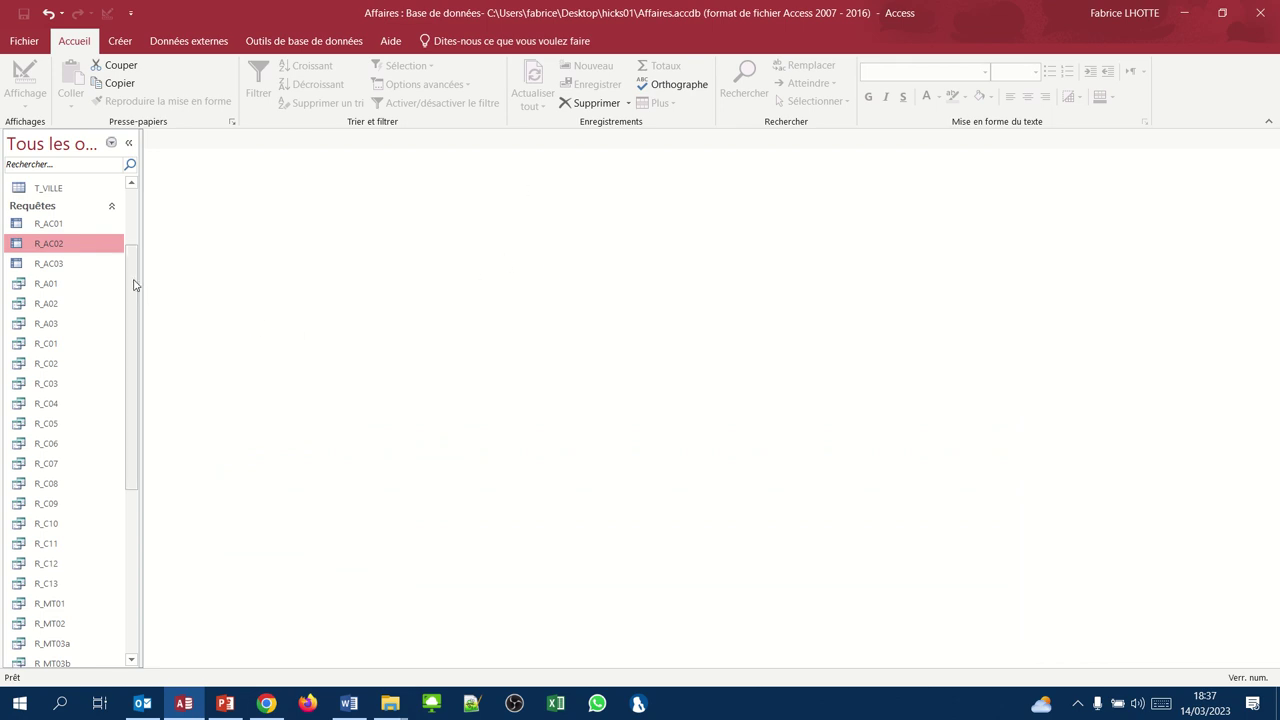
Open the saved query R_P01 and switch it to design view.
{"action": "left_click_drag", "start_coordinate": [131, 292], "coordinate": [128, 443]}
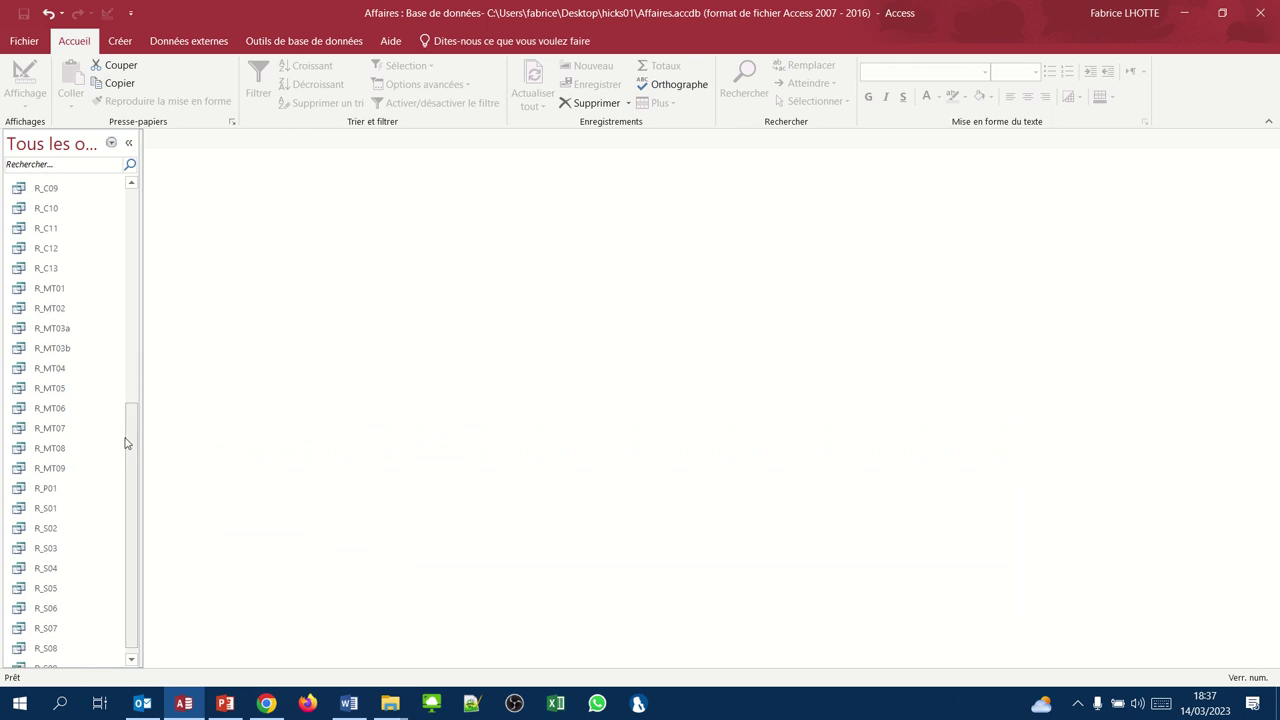
{"action": "double_click", "coordinate": [48, 489]}
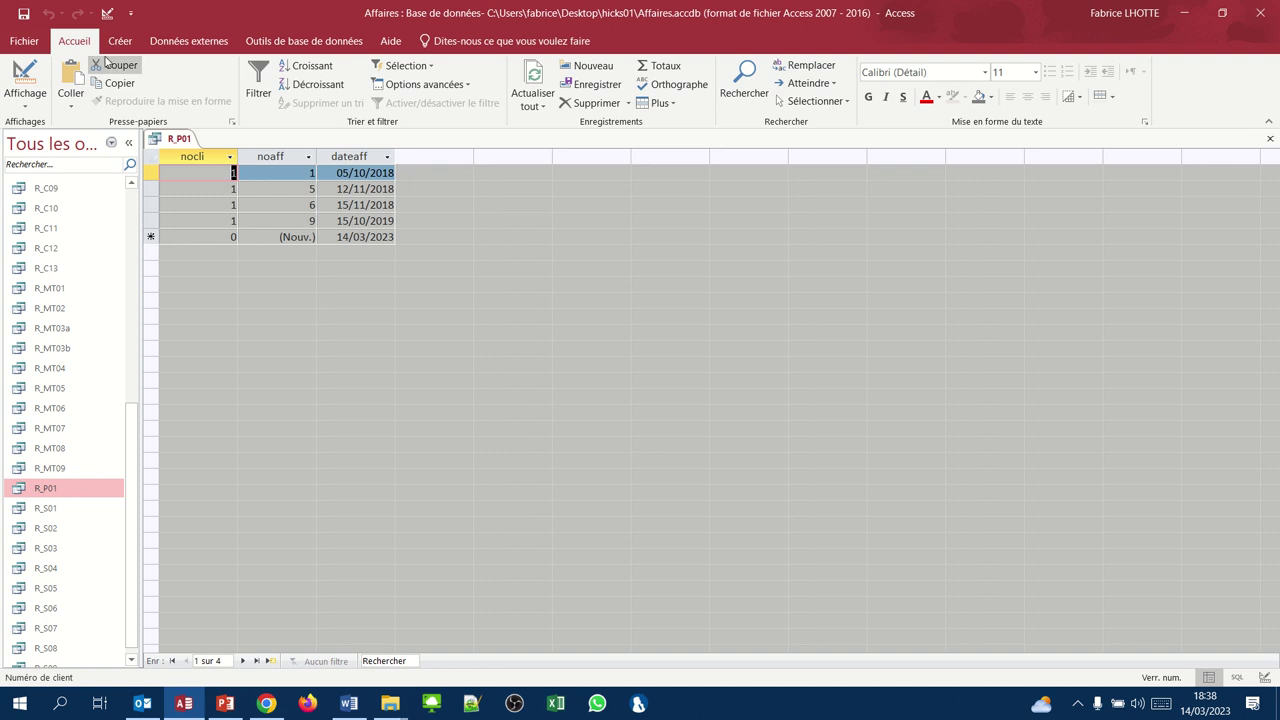
{"action": "left_click", "coordinate": [24, 72]}
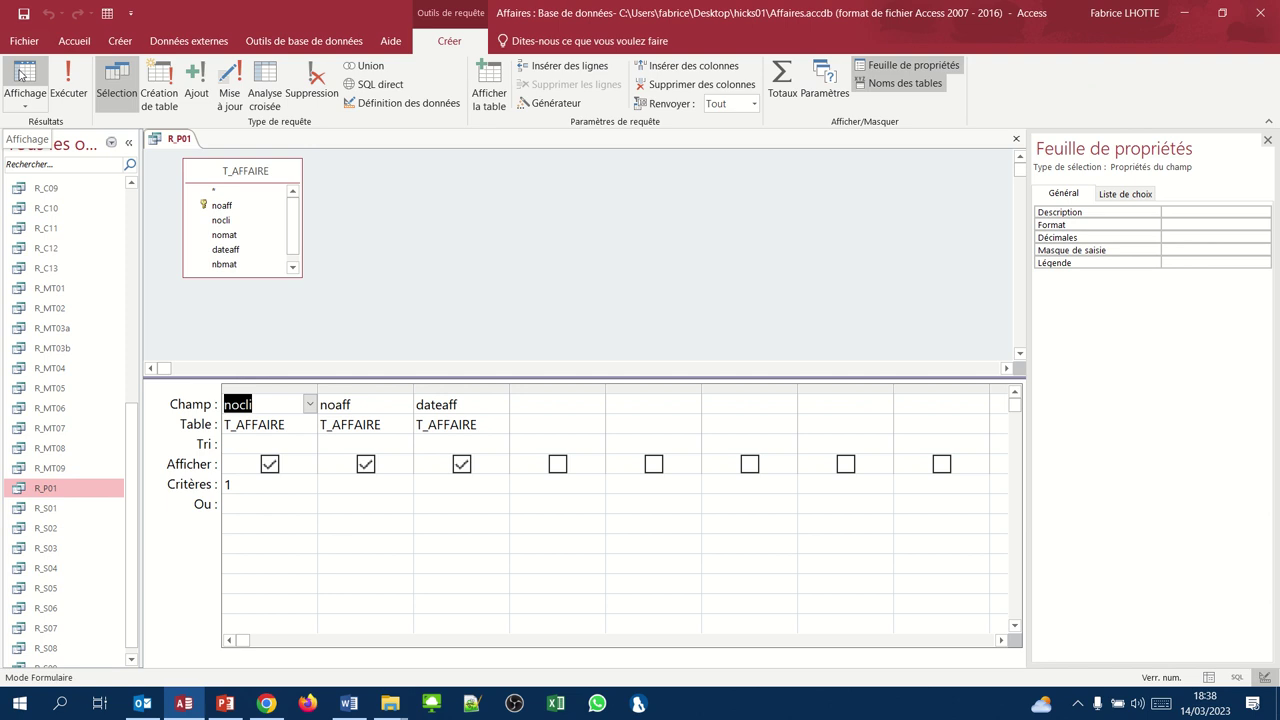
Replace the nocli criterion with the parameter [Entrer un numéro de client :] and save the query.
{"action": "double_click", "coordinate": [232, 484]}
{"action": "key", "text": "Delete"}
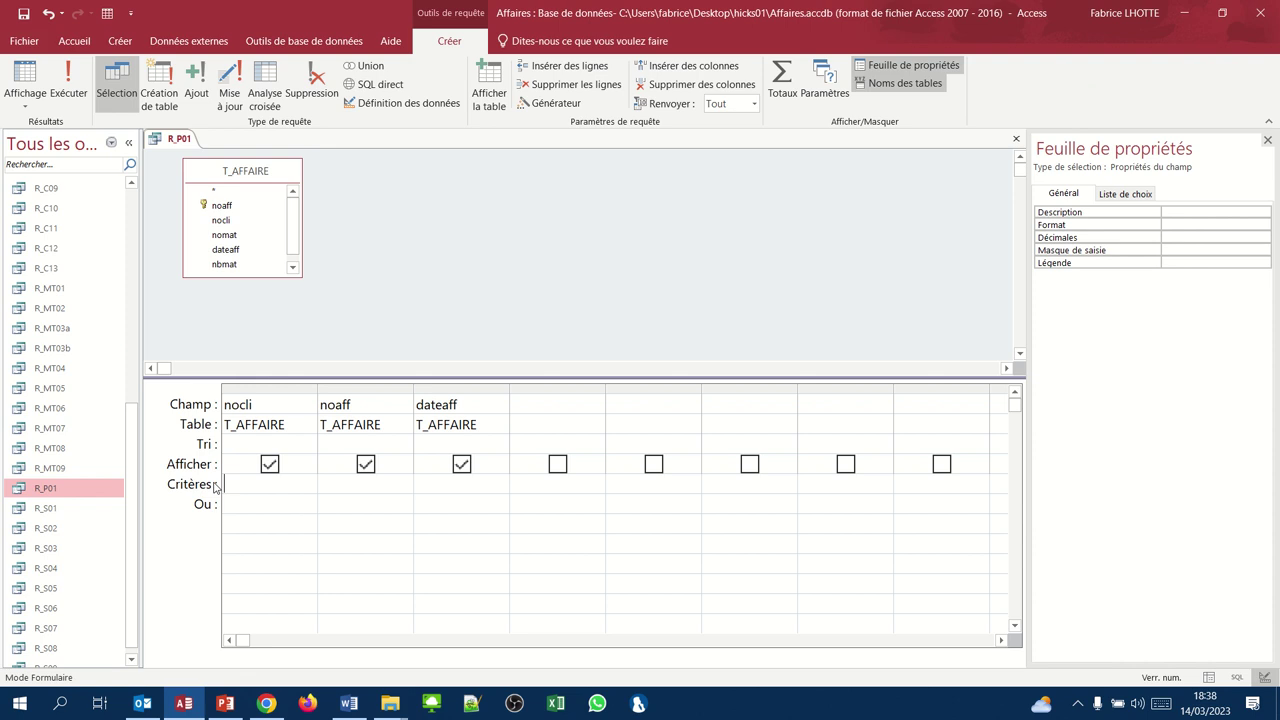
{"action": "type", "text": "["}
{"action": "type", "text": "Entrer u"}
{"action": "type", "text": "n numéro de "}
{"action": "type", "text": "client"}
{"action": "type", "text": " :"}
{"action": "type", "text": "]"}
{"action": "left_click", "coordinate": [25, 16]}
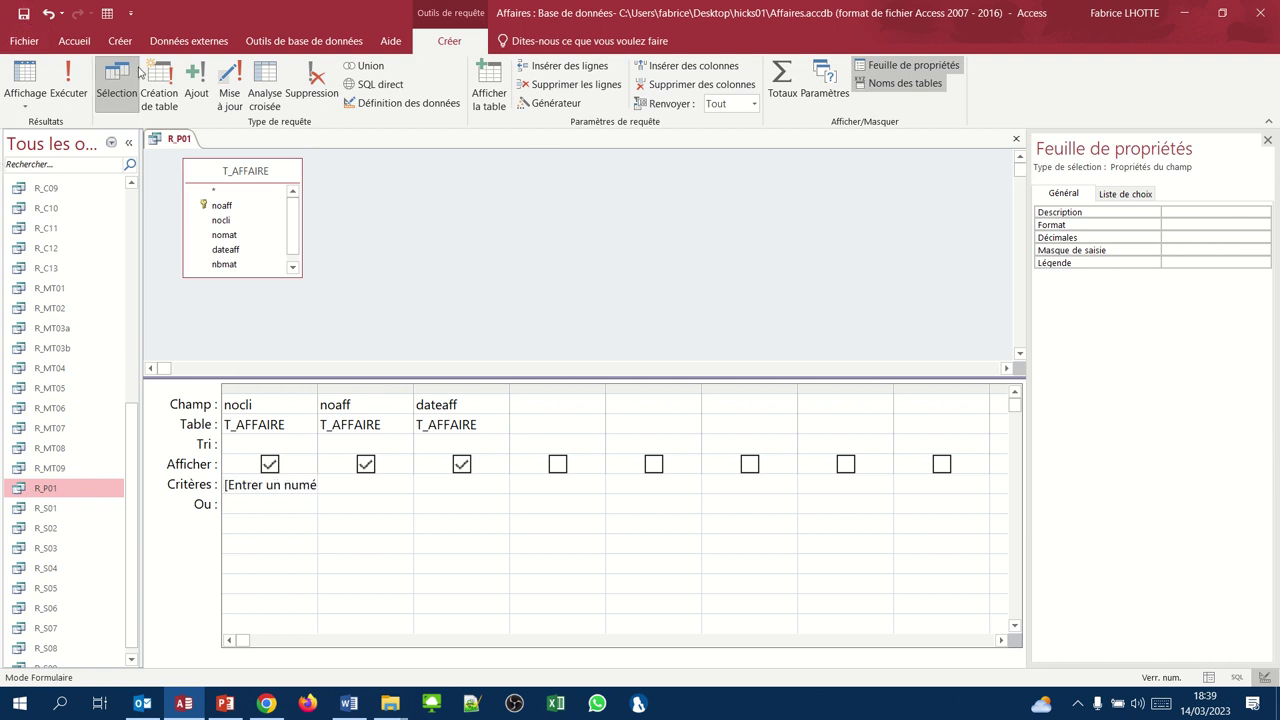
Test the parameter query by running it with a client number, and close its results.
{"action": "left_click", "coordinate": [42, 72]}
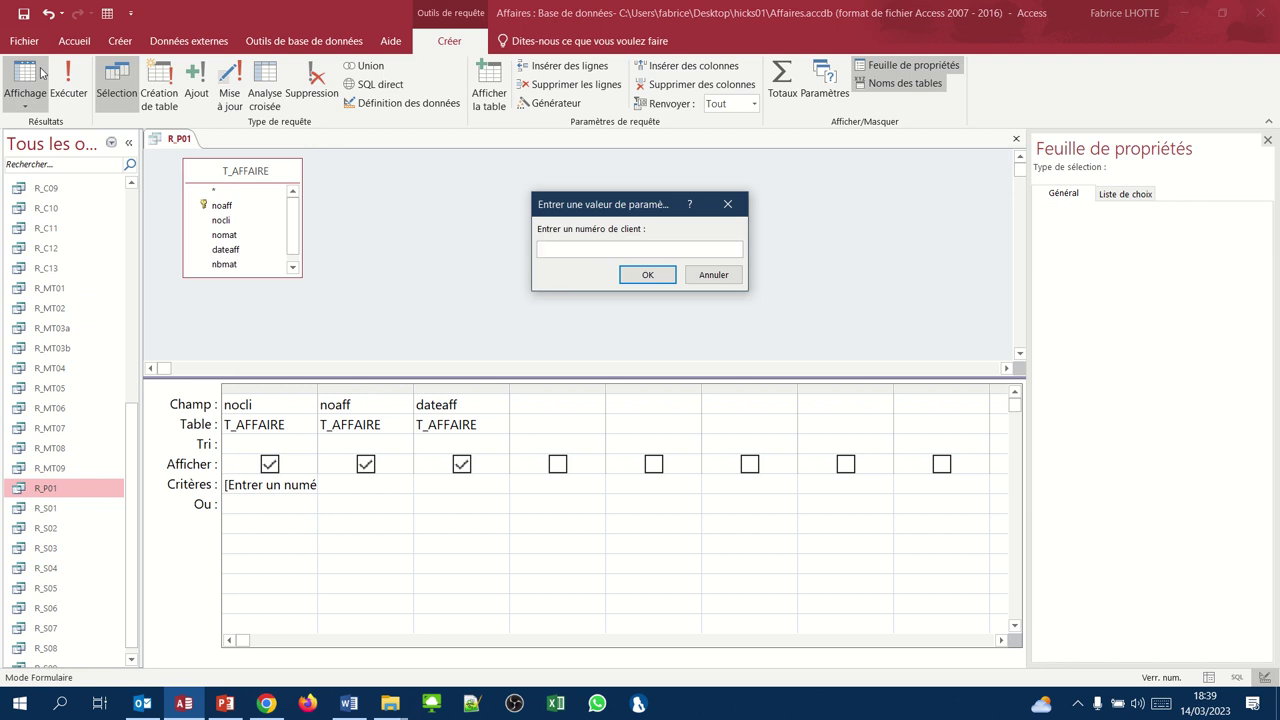
{"action": "type", "text": "1"}
{"action": "key", "text": "Return"}
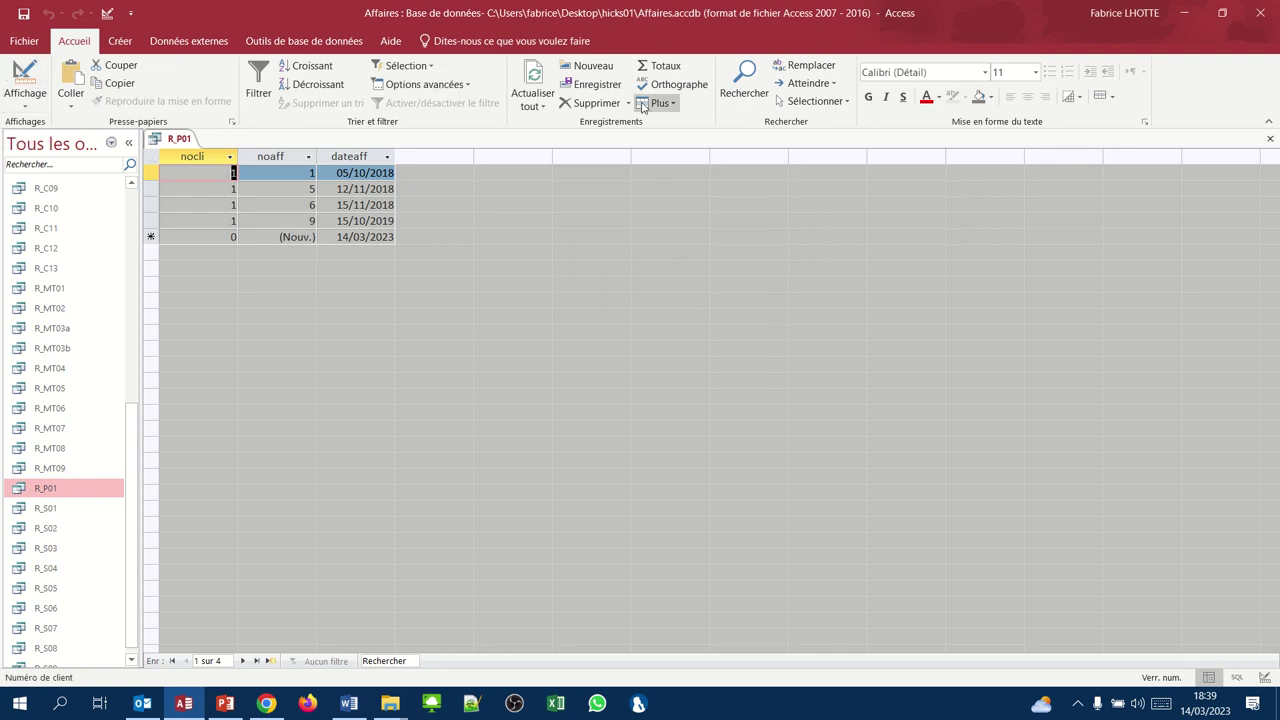
{"action": "left_click", "coordinate": [1269, 139]}
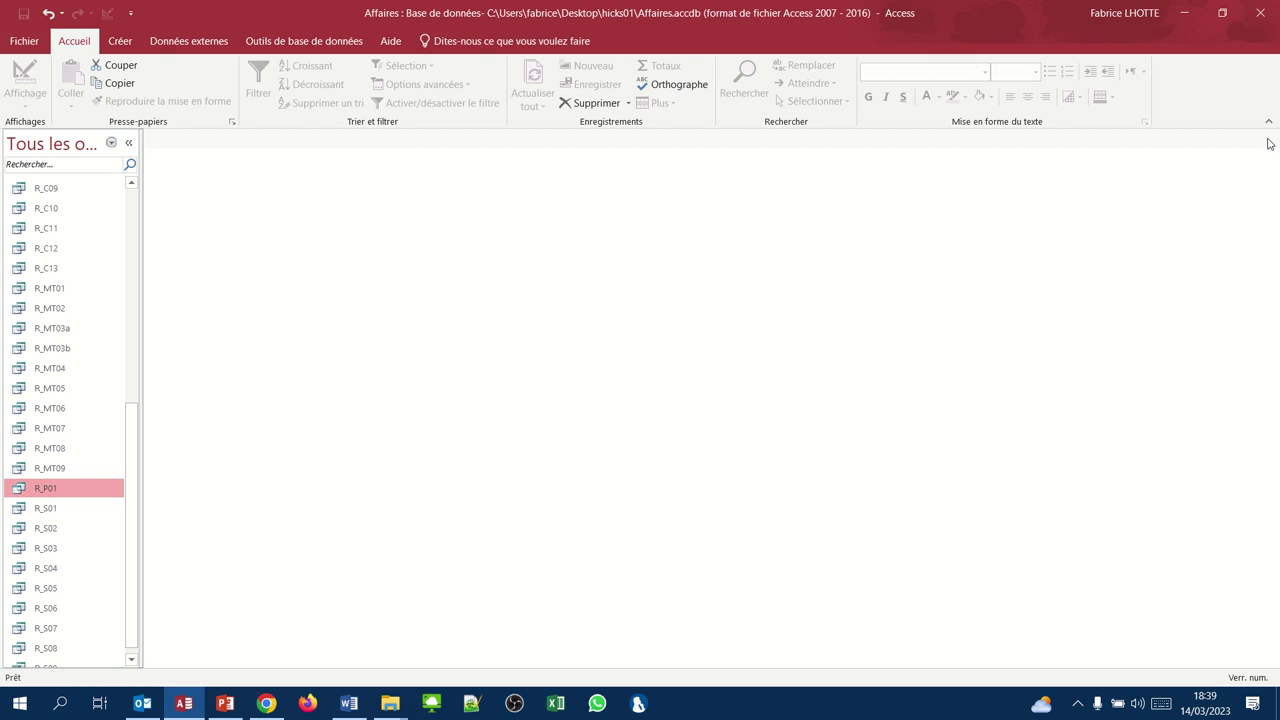
Run R_P01 again from the saved queries, supplying a different client number for the parameter.
{"action": "double_click", "coordinate": [33, 490]}
{"action": "type", "text": "2"}
{"action": "key", "text": "Return"}
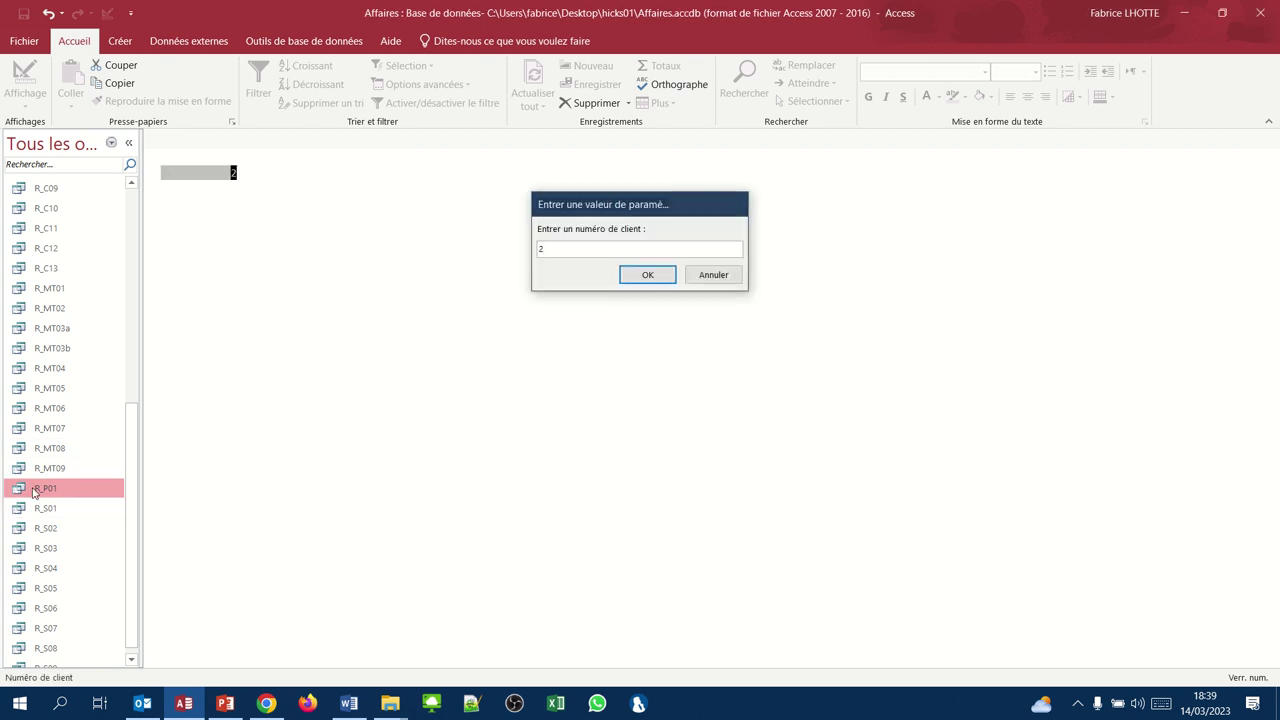